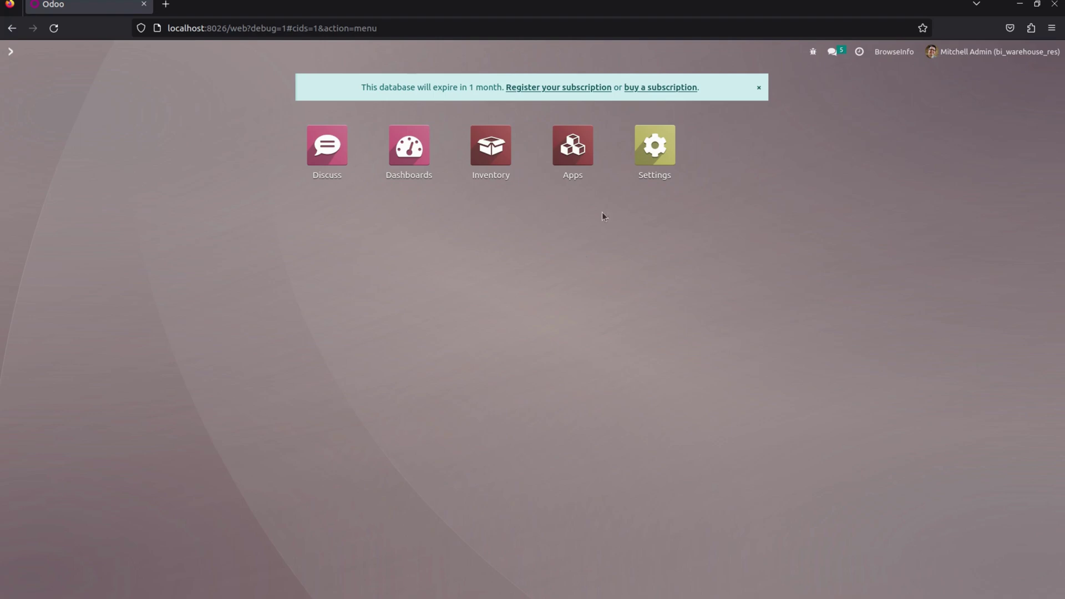
Open the demo user's record from Settings > Users & Companies > Users
{"action": "left_click", "coordinate": [670, 156]}
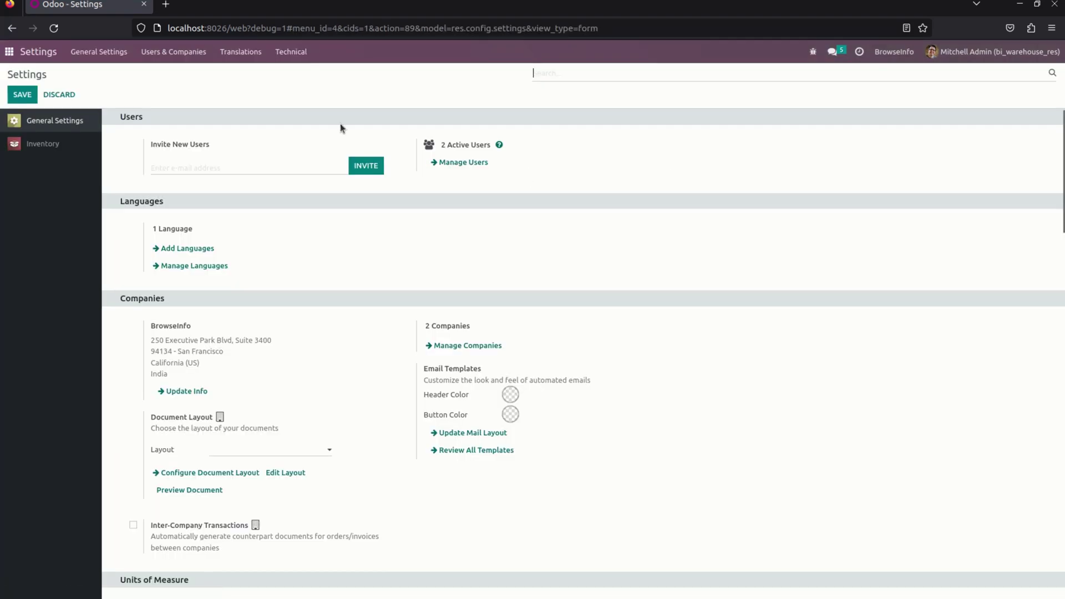
{"action": "left_click", "coordinate": [178, 59]}
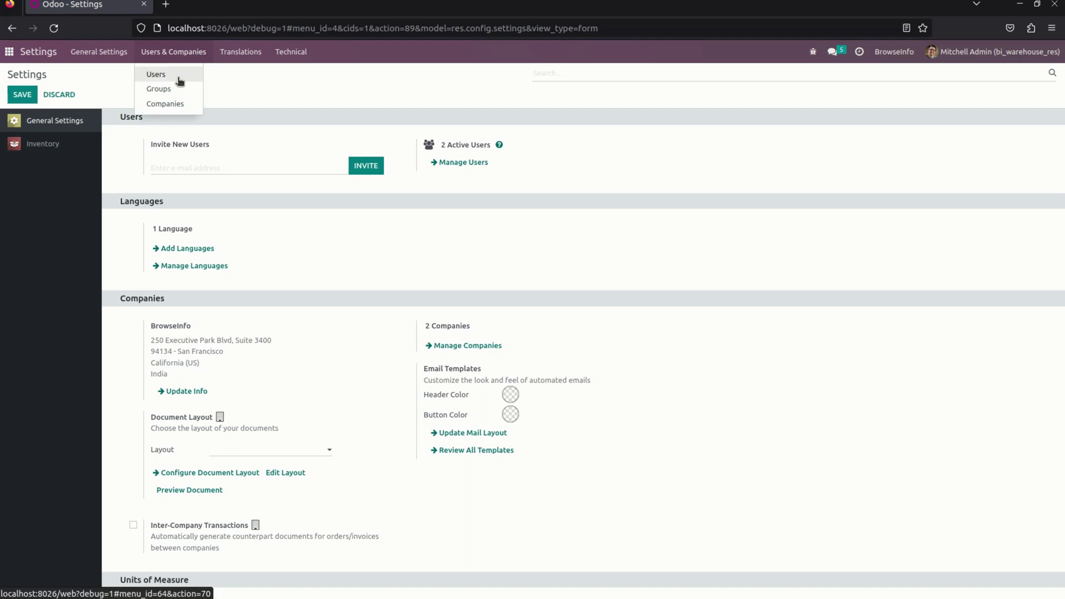
{"action": "left_click", "coordinate": [178, 81]}
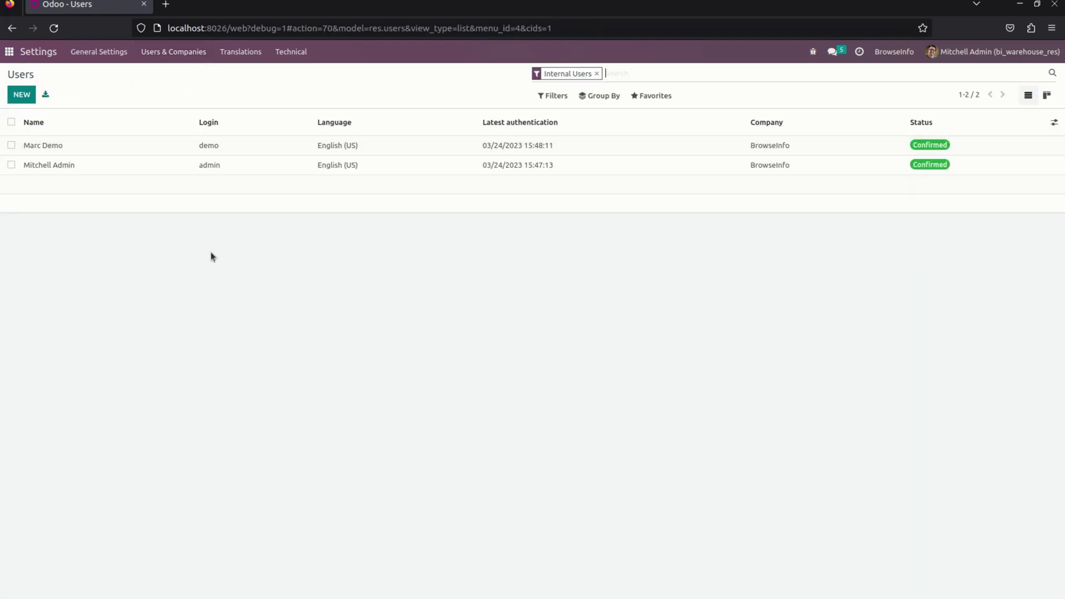
{"action": "left_click", "coordinate": [104, 148]}
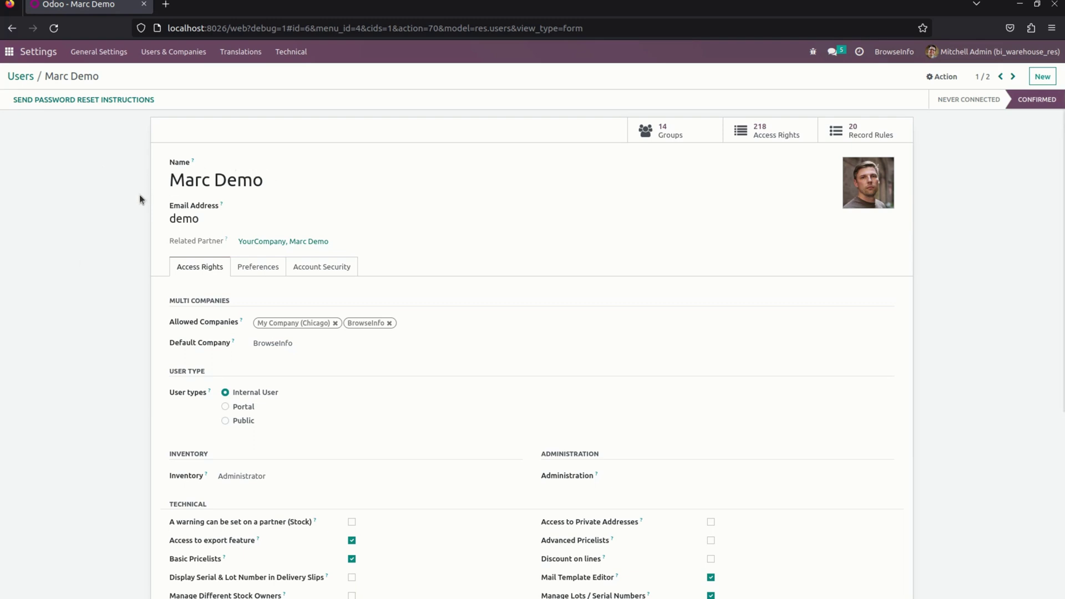
In the demo user's private window, show Inventory > Operations > Transfers
{"action": "left_click", "coordinate": [9, 5]}
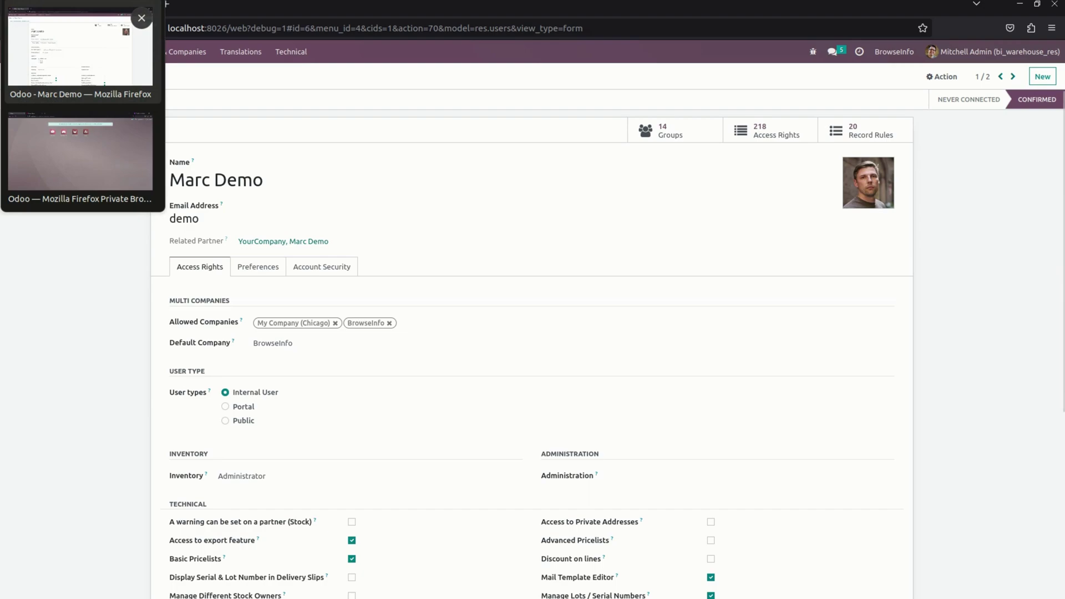
{"action": "left_click", "coordinate": [75, 161]}
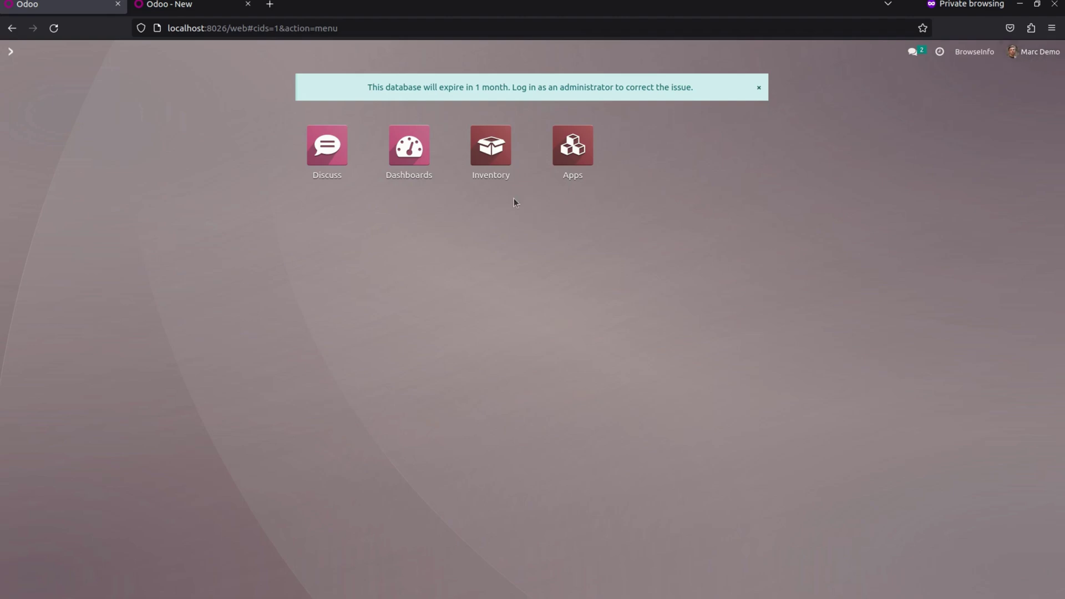
{"action": "left_click", "coordinate": [491, 147]}
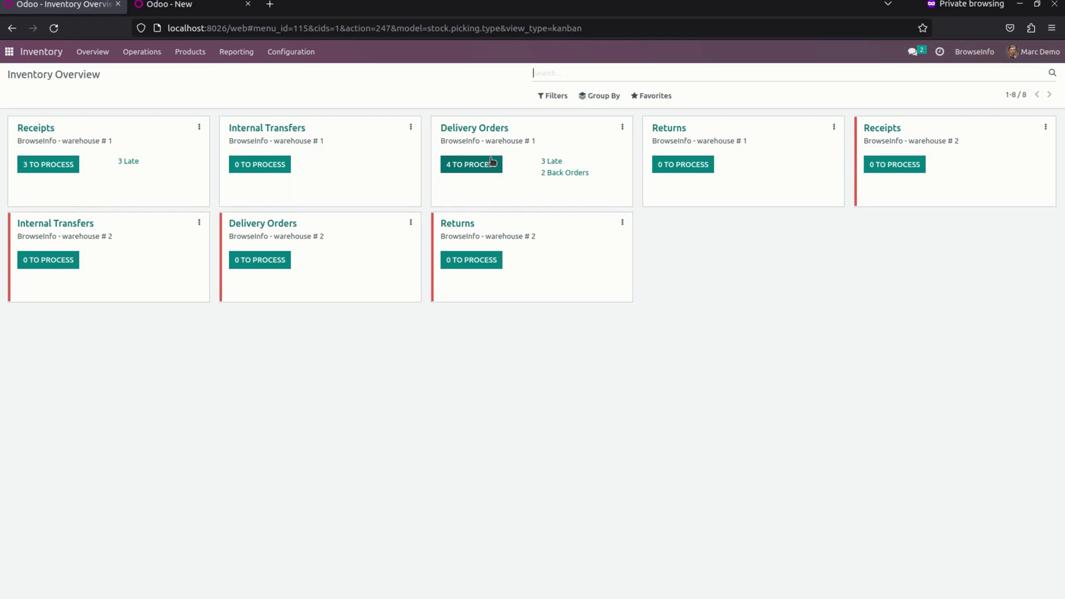
{"action": "left_click", "coordinate": [143, 53]}
{"action": "left_click", "coordinate": [154, 110]}
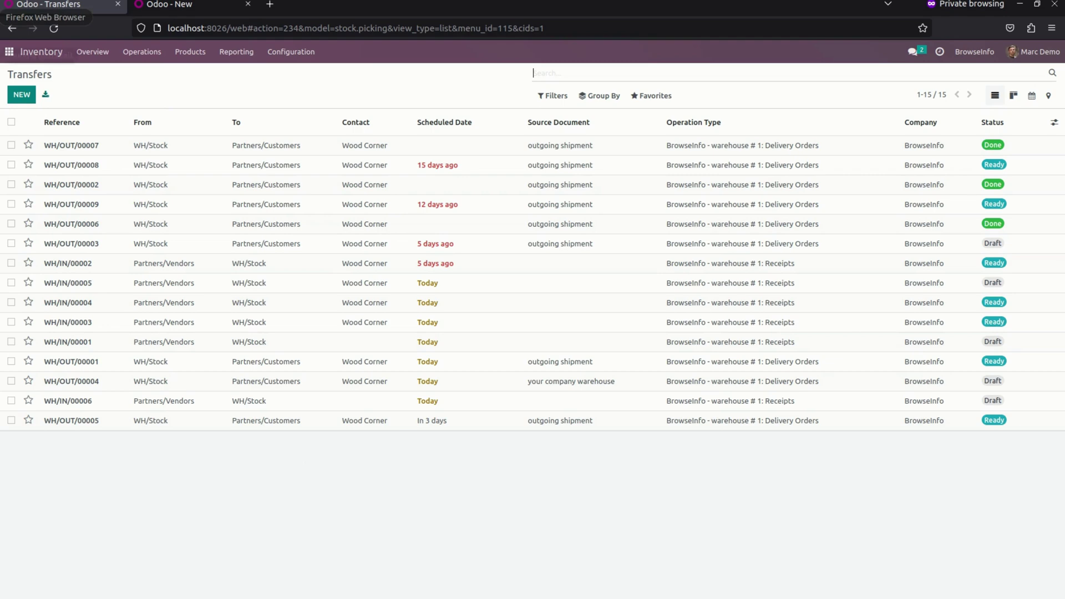
In the admin window, enable Restrict Stock Warehouse Operations/Location and show the Preferences restrictions
{"action": "left_click", "coordinate": [11, 6]}
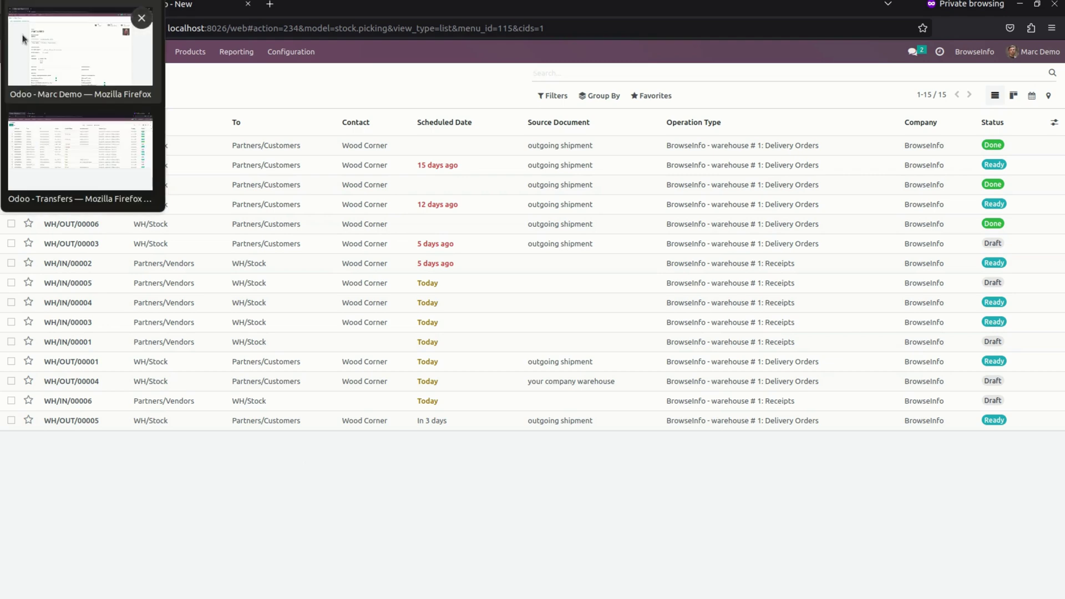
{"action": "left_click", "coordinate": [82, 57]}
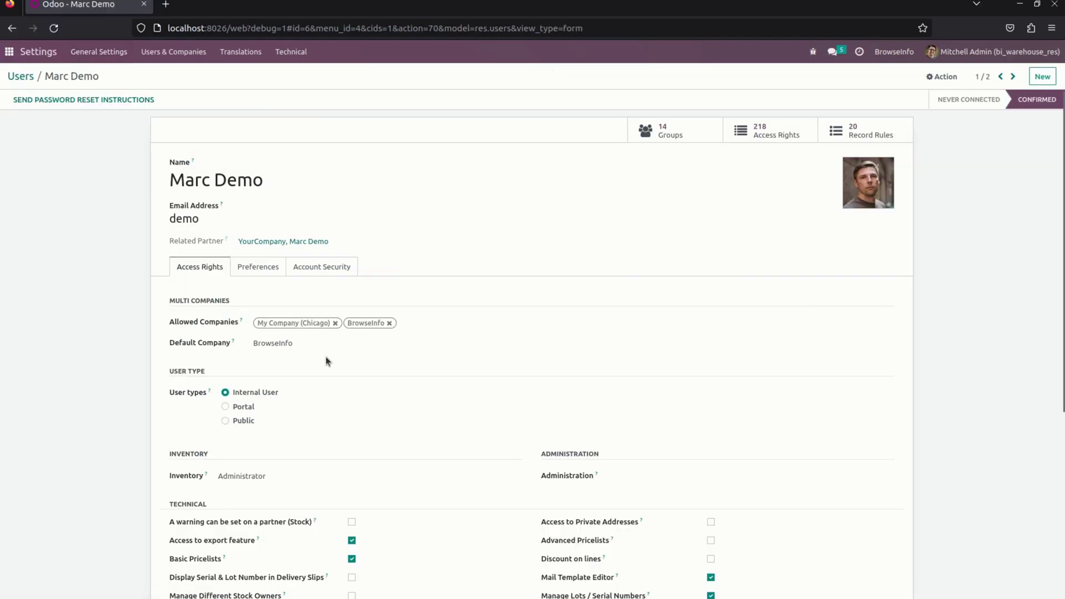
{"action": "scroll", "coordinate": [326, 360], "scroll_direction": "down", "scroll_amount": 5}
{"action": "scroll", "coordinate": [326, 361], "scroll_direction": "down", "scroll_amount": 1}
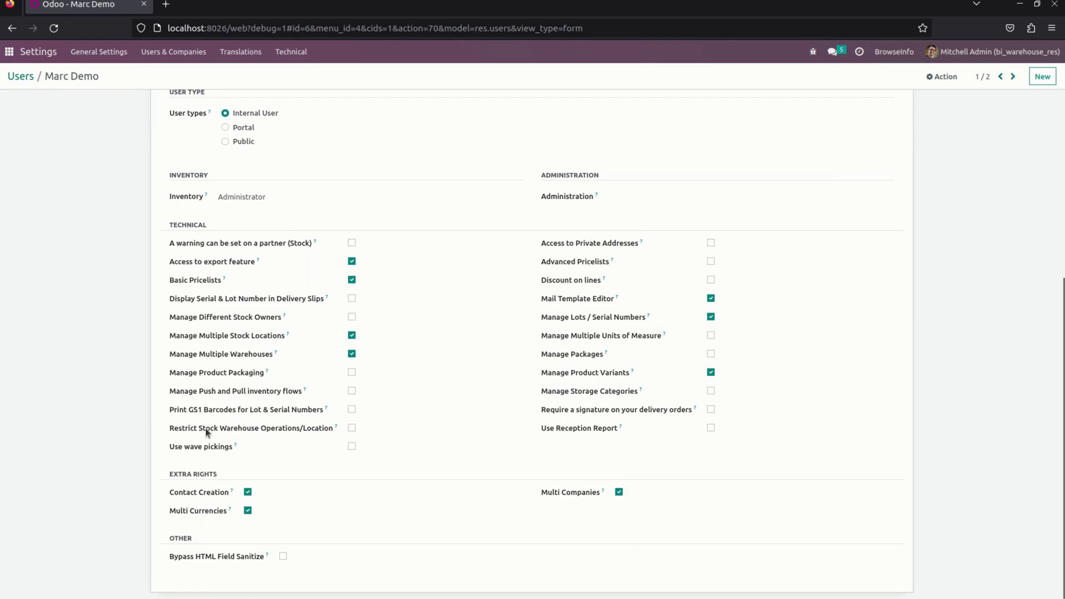
{"action": "left_click", "coordinate": [351, 428]}
{"action": "scroll", "coordinate": [402, 417], "scroll_direction": "up", "scroll_amount": 5}
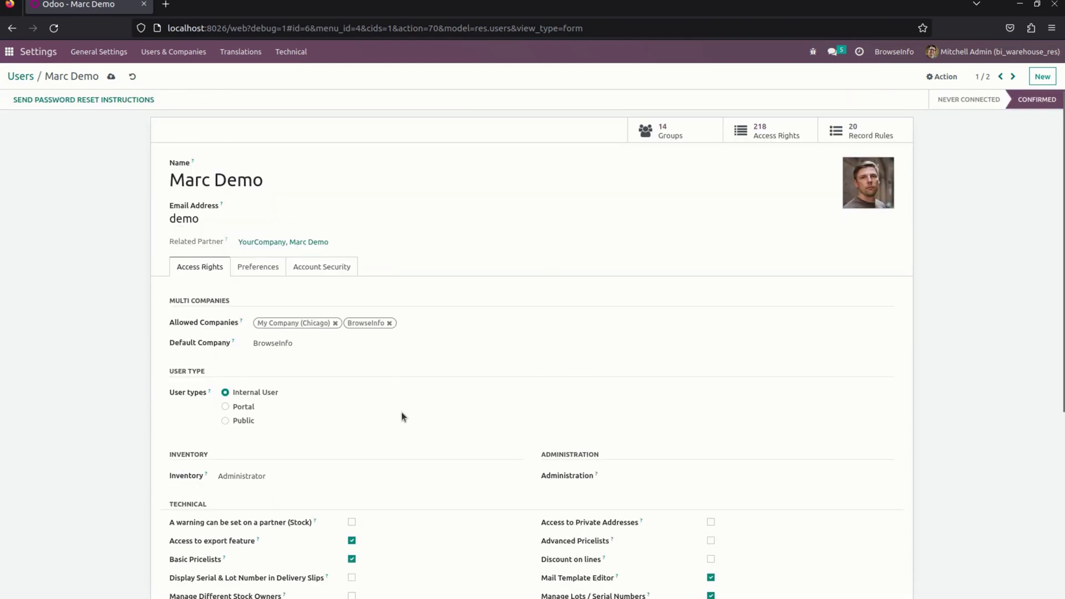
{"action": "left_click", "coordinate": [260, 271]}
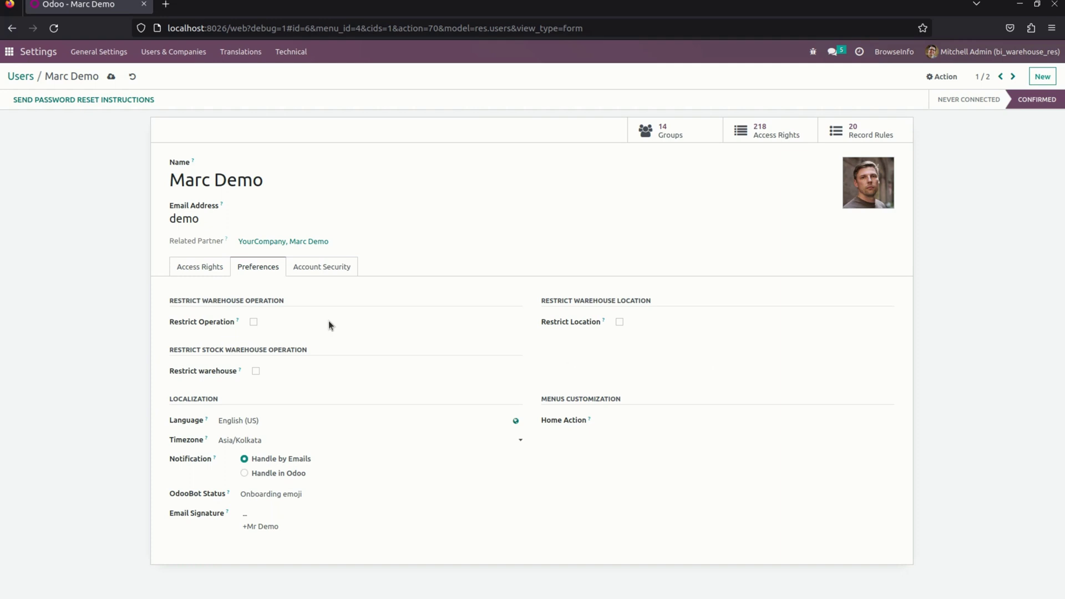
Restrict operations to warehouse # 1 and warehouse # 2 Receipts, then save the user
{"action": "left_click", "coordinate": [254, 322]}
{"action": "left_click", "coordinate": [300, 341]}
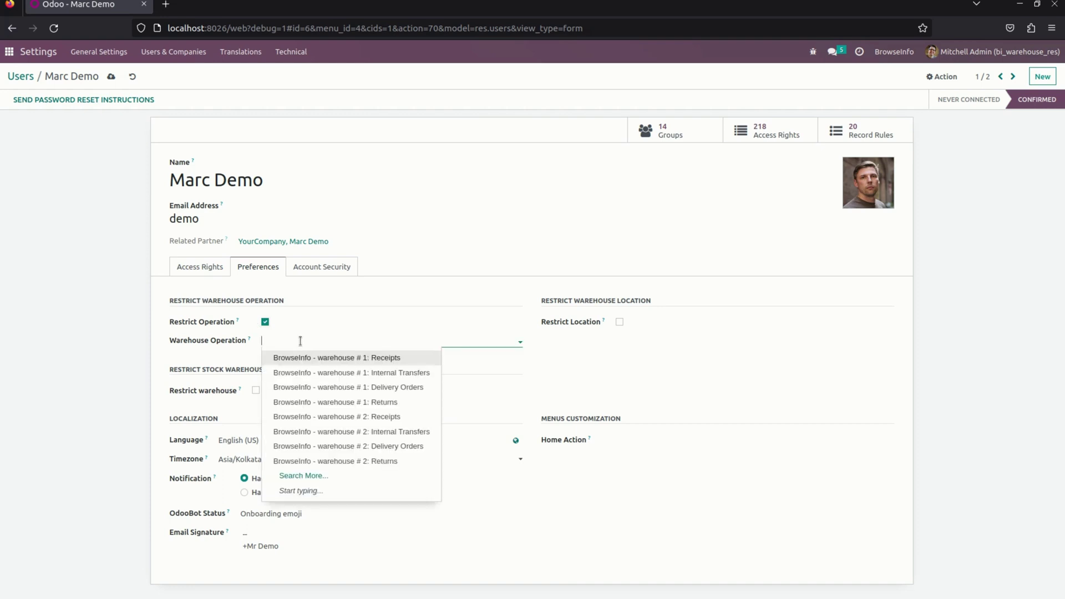
{"action": "left_click", "coordinate": [308, 357]}
{"action": "left_click", "coordinate": [416, 340]}
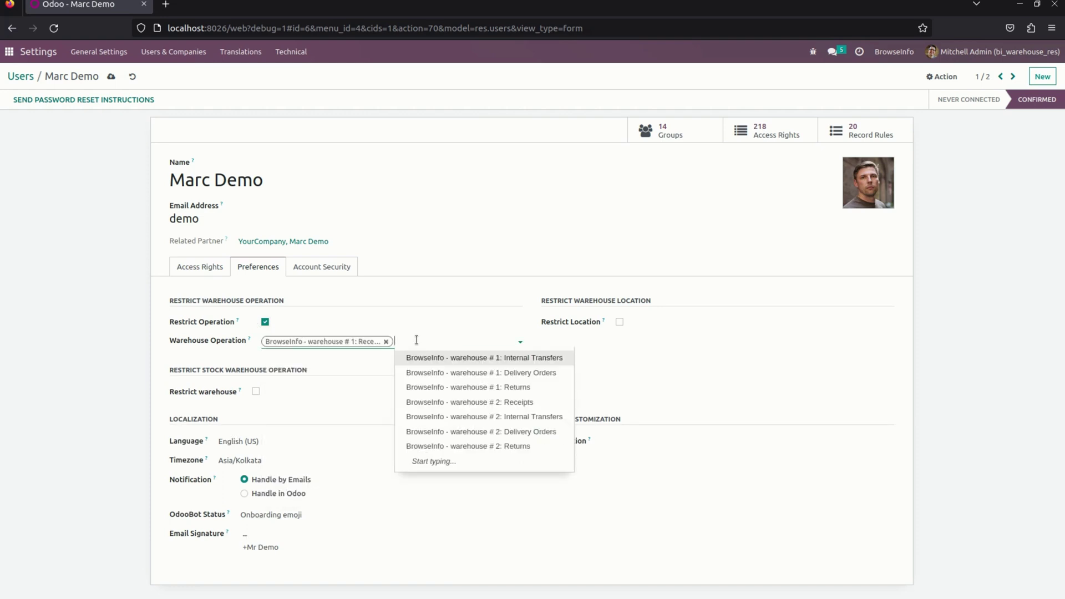
{"action": "left_click", "coordinate": [460, 409]}
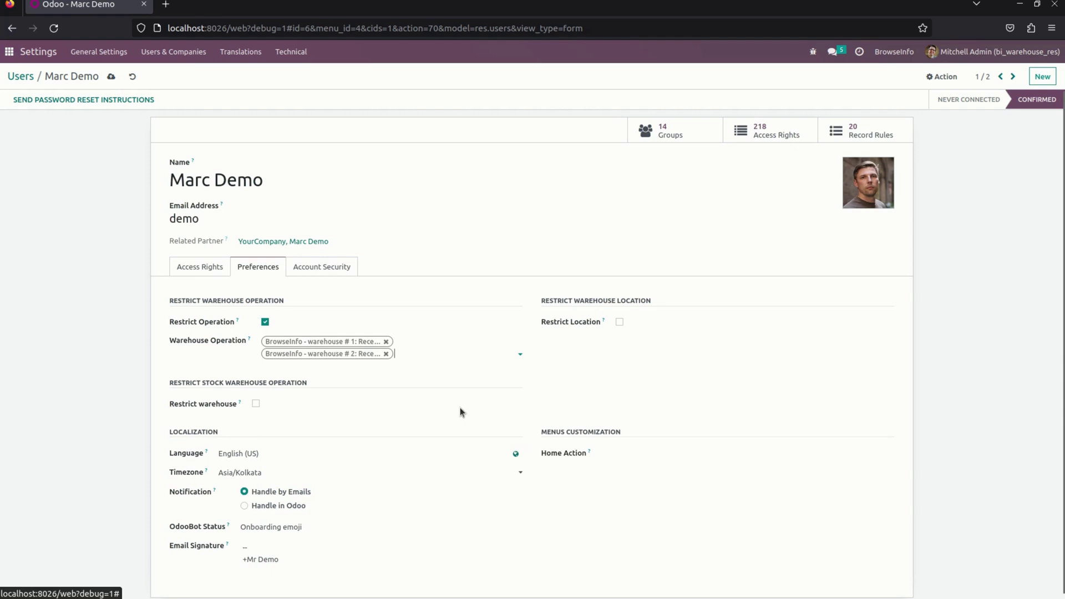
{"action": "left_click", "coordinate": [112, 78]}
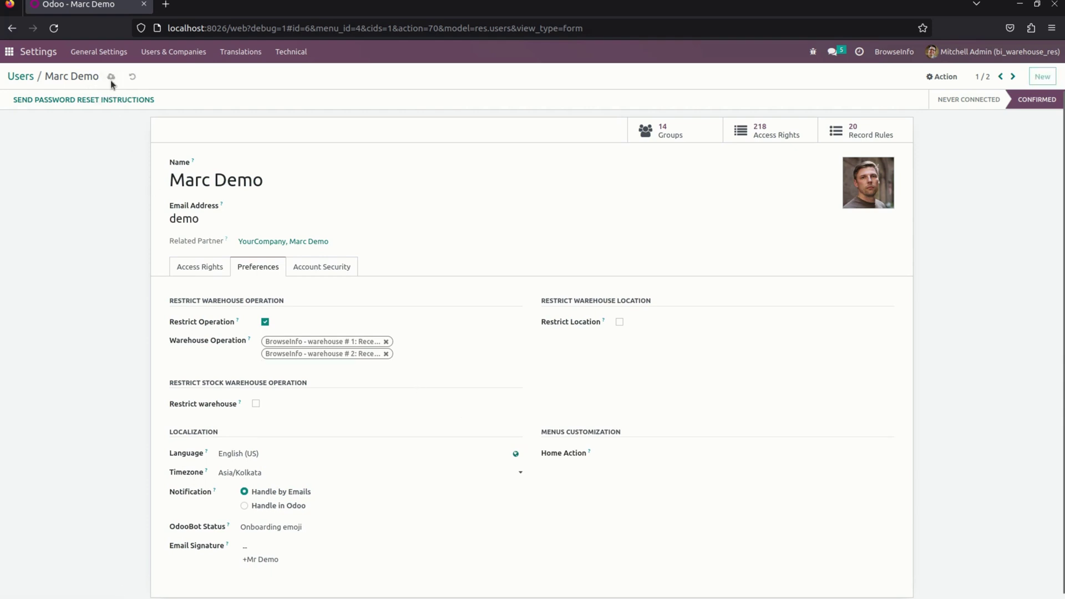
{"action": "mouse_move", "coordinate": [7, 35]}
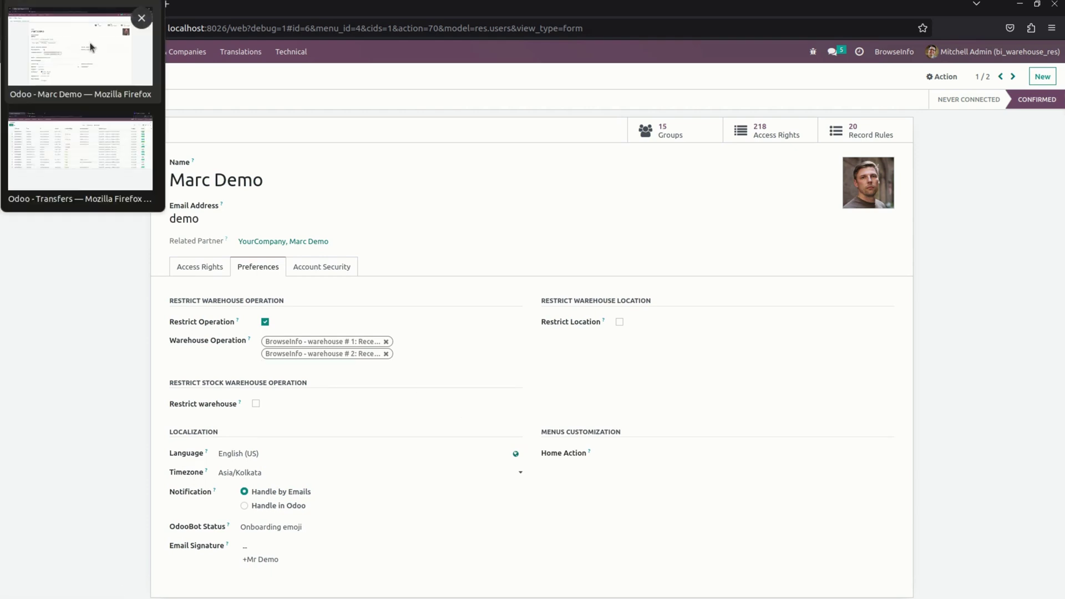
{"action": "left_click", "coordinate": [107, 135]}
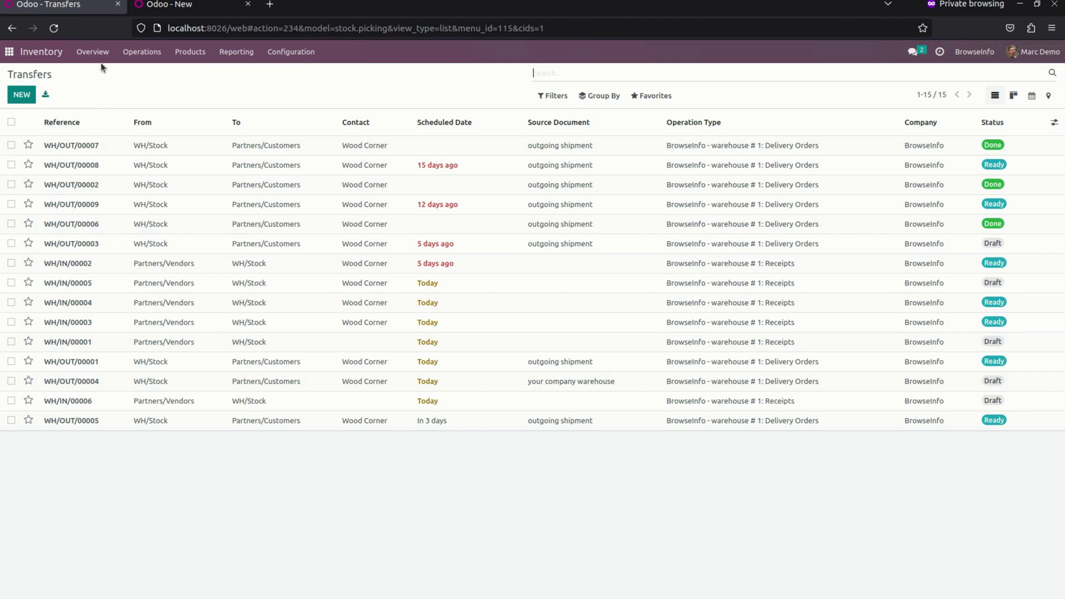
{"action": "left_click", "coordinate": [53, 28]}
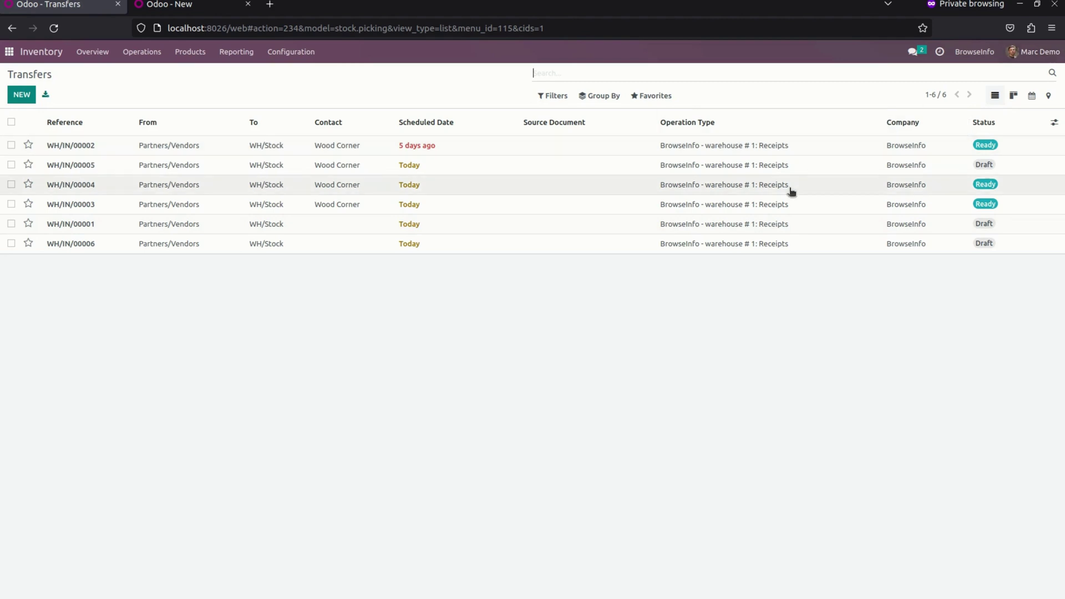
{"action": "left_click", "coordinate": [25, 93]}
{"action": "left_click", "coordinate": [181, 191]}
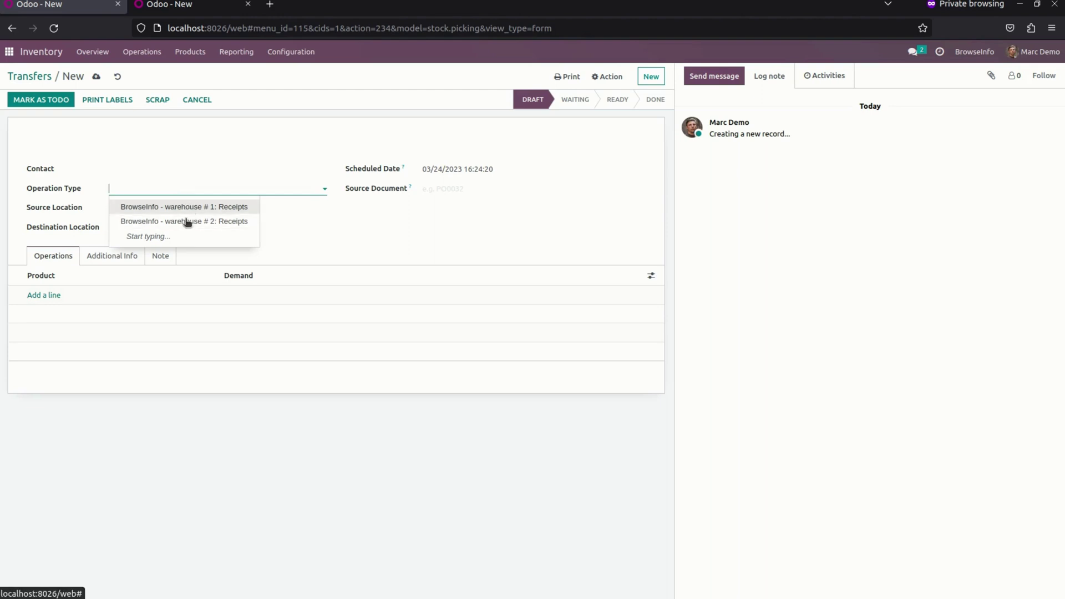
{"action": "left_click", "coordinate": [39, 77]}
{"action": "left_click", "coordinate": [1, 16]}
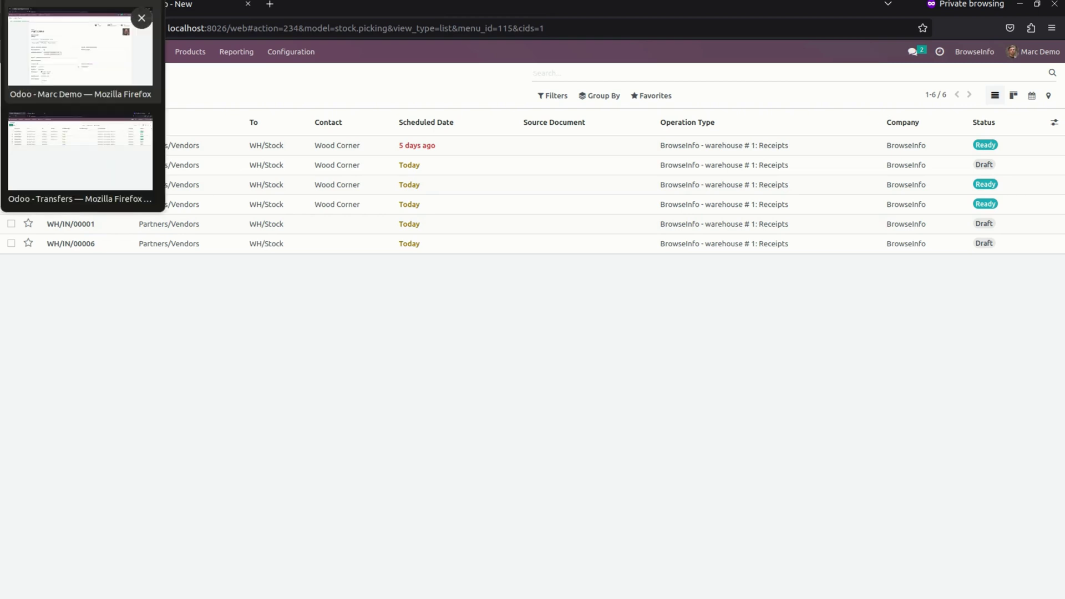
Enable Restrict Location with Partners/Vendors as the only allowed location
{"action": "left_click", "coordinate": [76, 56]}
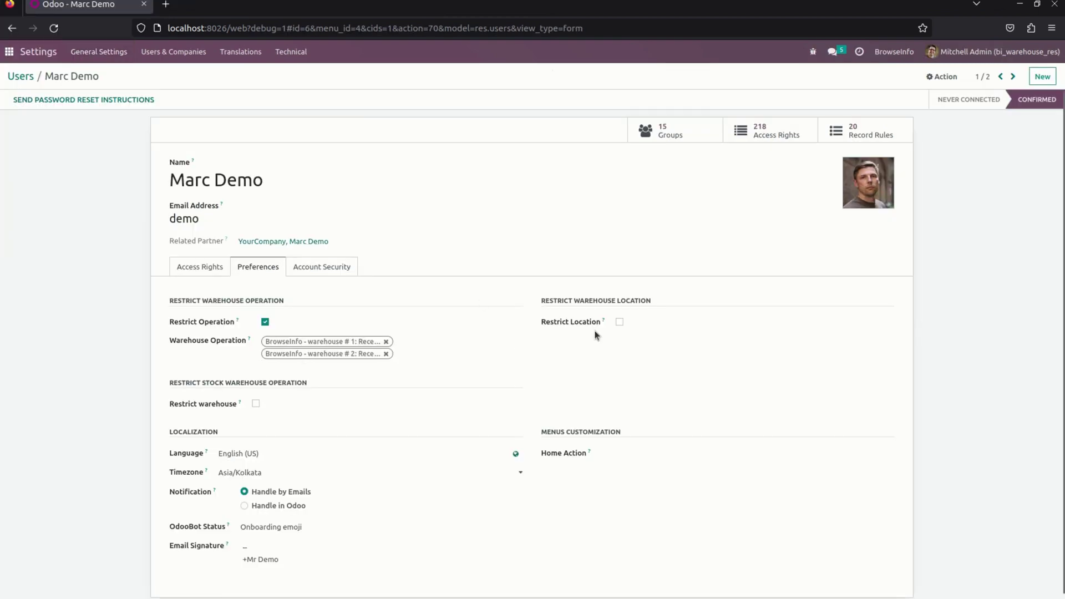
{"action": "left_click", "coordinate": [619, 322]}
{"action": "left_click", "coordinate": [640, 338]}
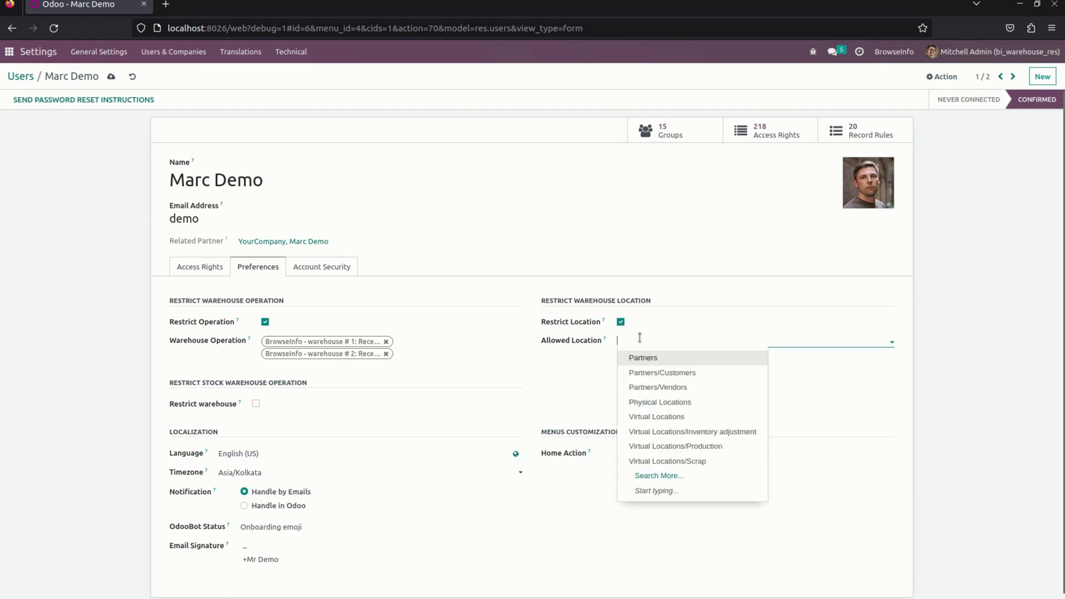
{"action": "left_click", "coordinate": [676, 387]}
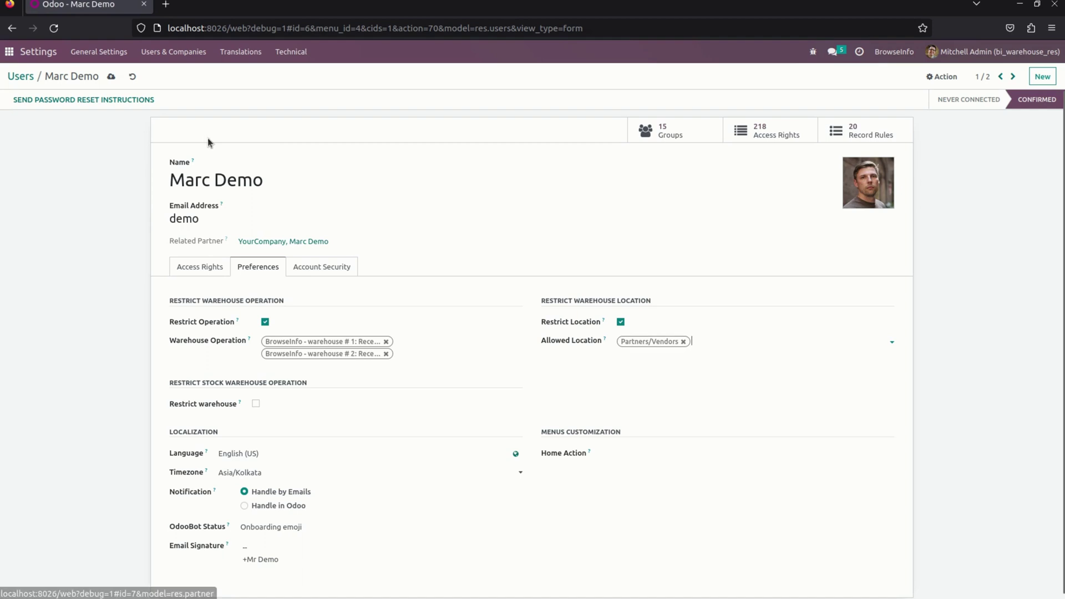
{"action": "left_click", "coordinate": [17, 25]}
Reload Transfers, check a new transfer's source locations show only Partners/Vendors, then return to the list
{"action": "left_click", "coordinate": [68, 137]}
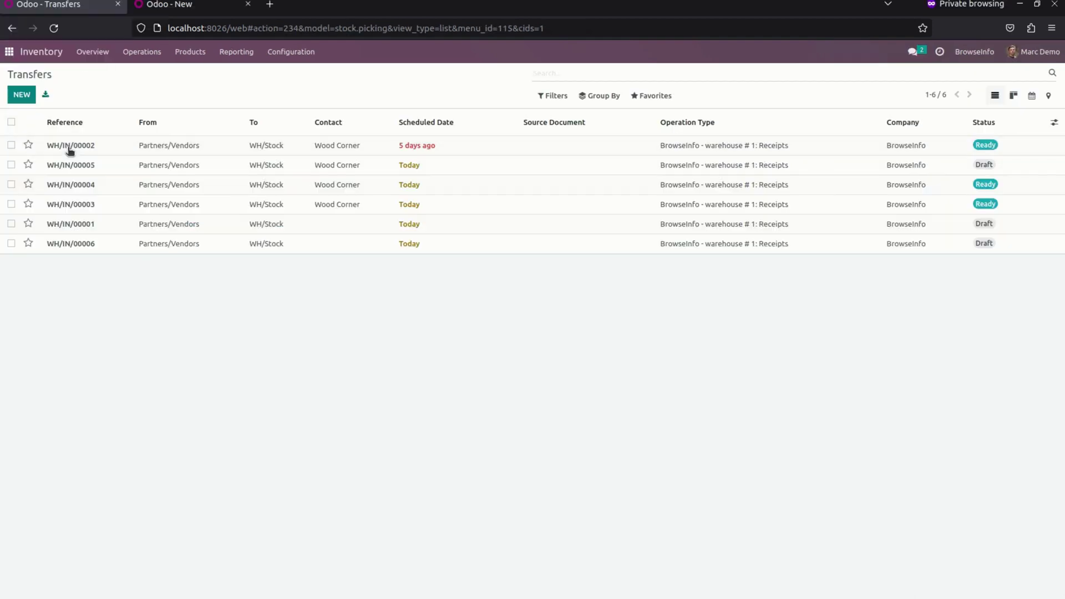
{"action": "left_click", "coordinate": [55, 34]}
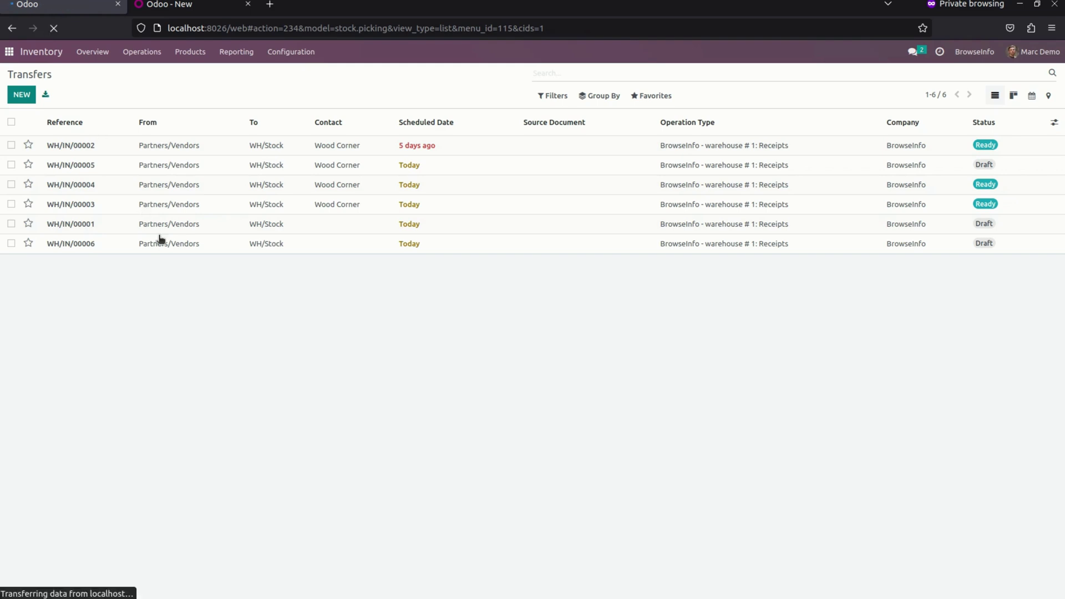
{"action": "left_click", "coordinate": [22, 95]}
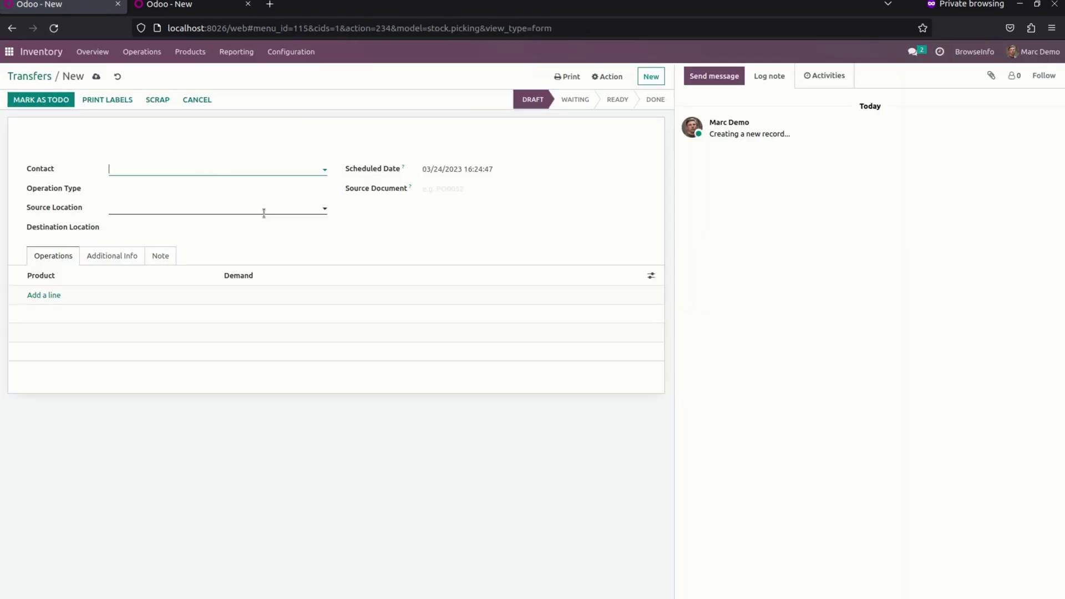
{"action": "left_click", "coordinate": [210, 206]}
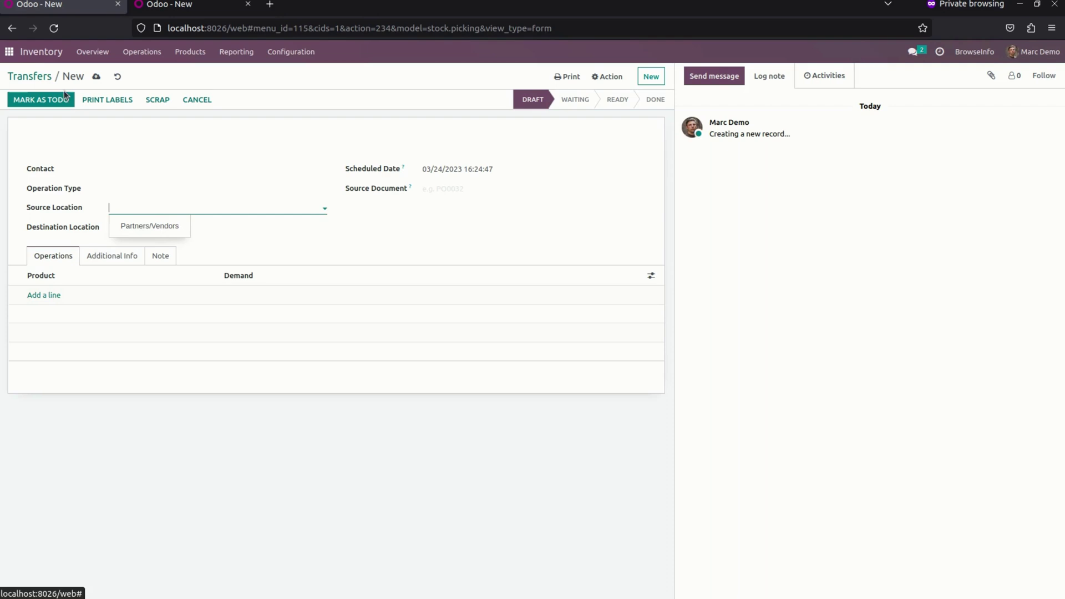
{"action": "left_click", "coordinate": [35, 77]}
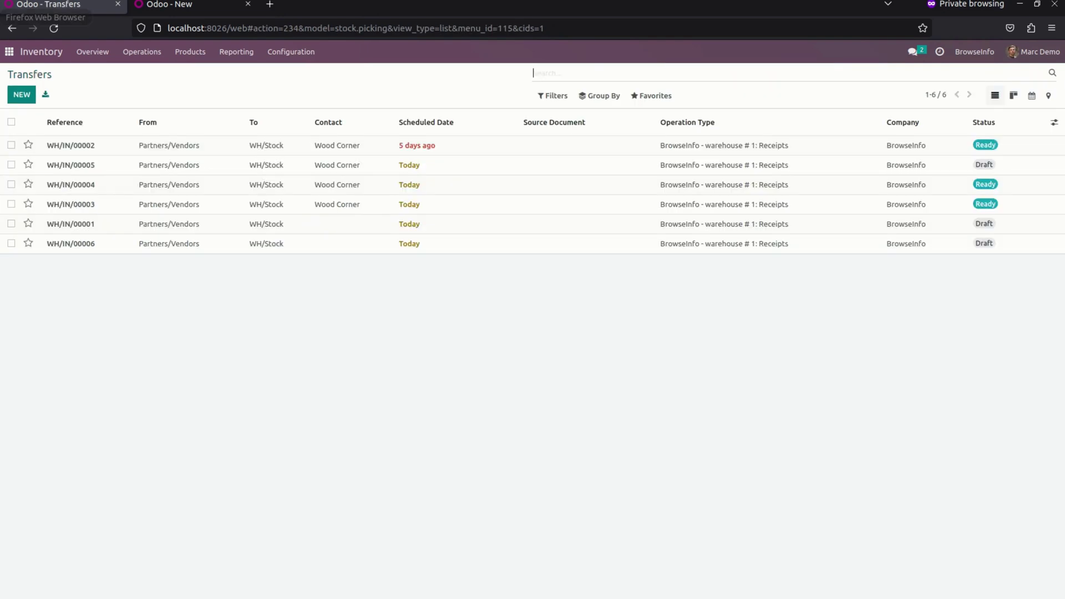
{"action": "left_click", "coordinate": [1, 105]}
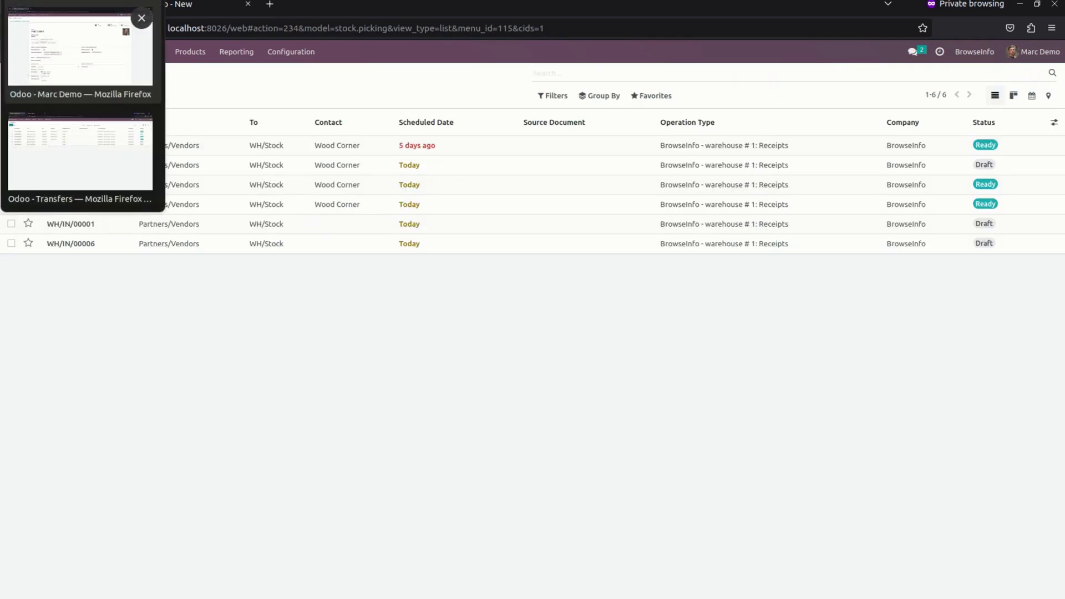
Enable Restrict warehouse with BrowseInfo - warehouse # 1 as the allowed warehouse and save
{"action": "left_click", "coordinate": [78, 60]}
{"action": "left_click", "coordinate": [256, 403]}
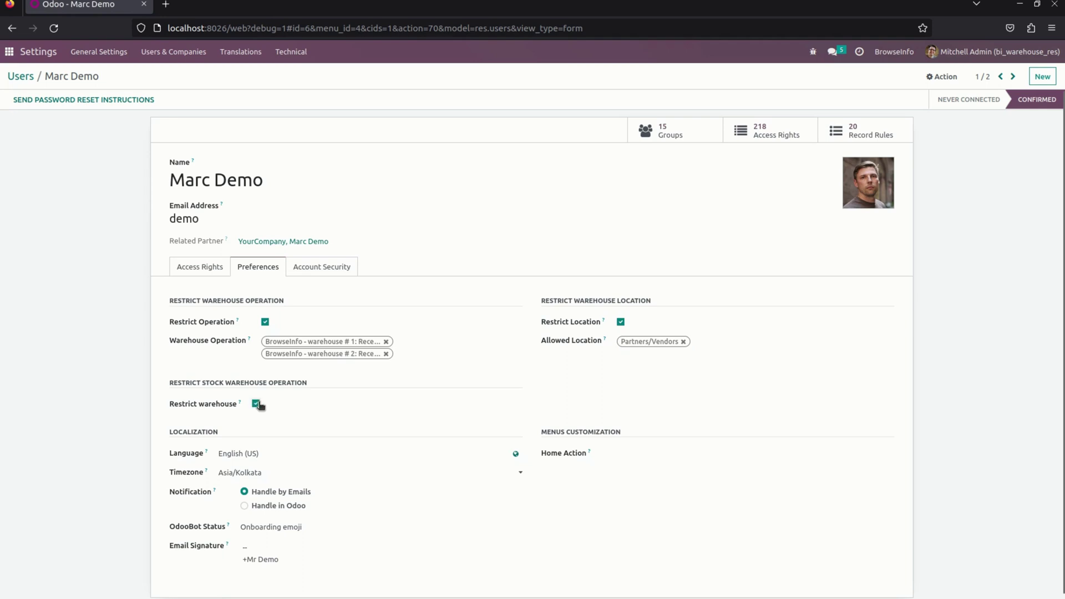
{"action": "left_click", "coordinate": [305, 424]}
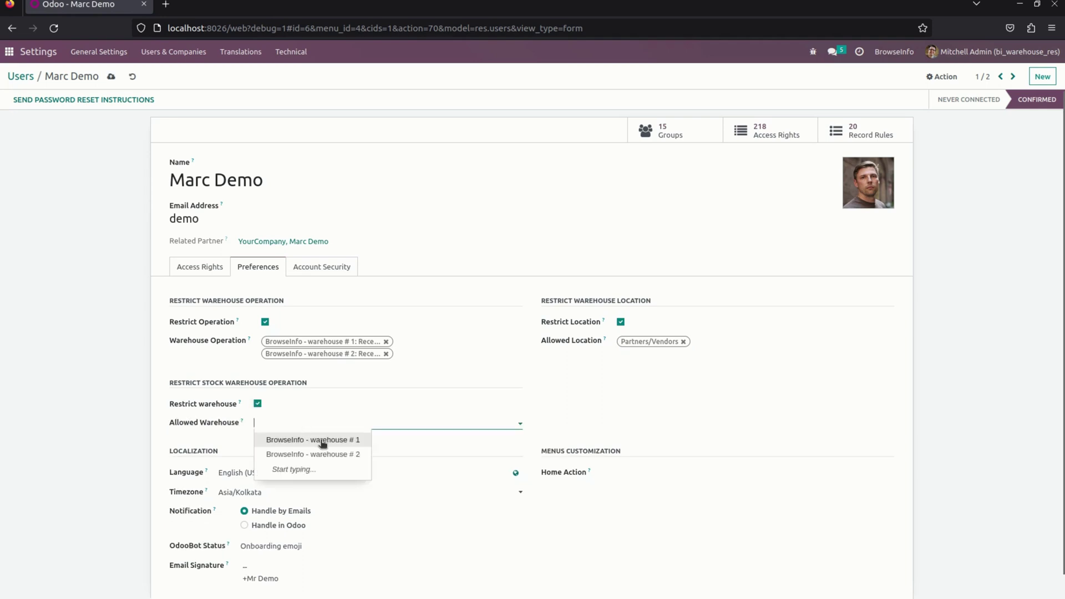
{"action": "left_click", "coordinate": [322, 441]}
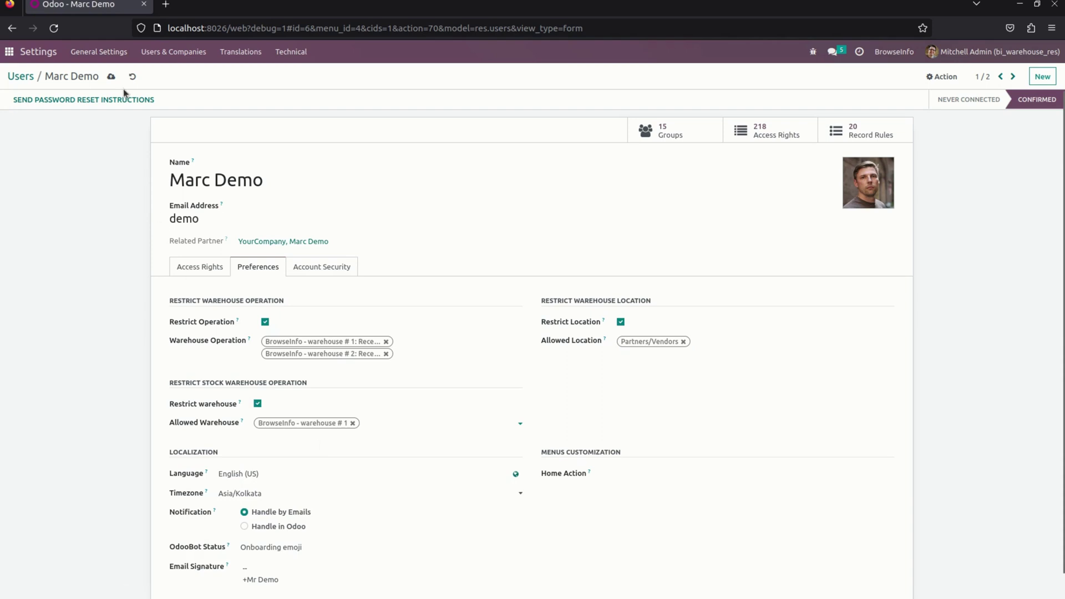
{"action": "left_click", "coordinate": [111, 78]}
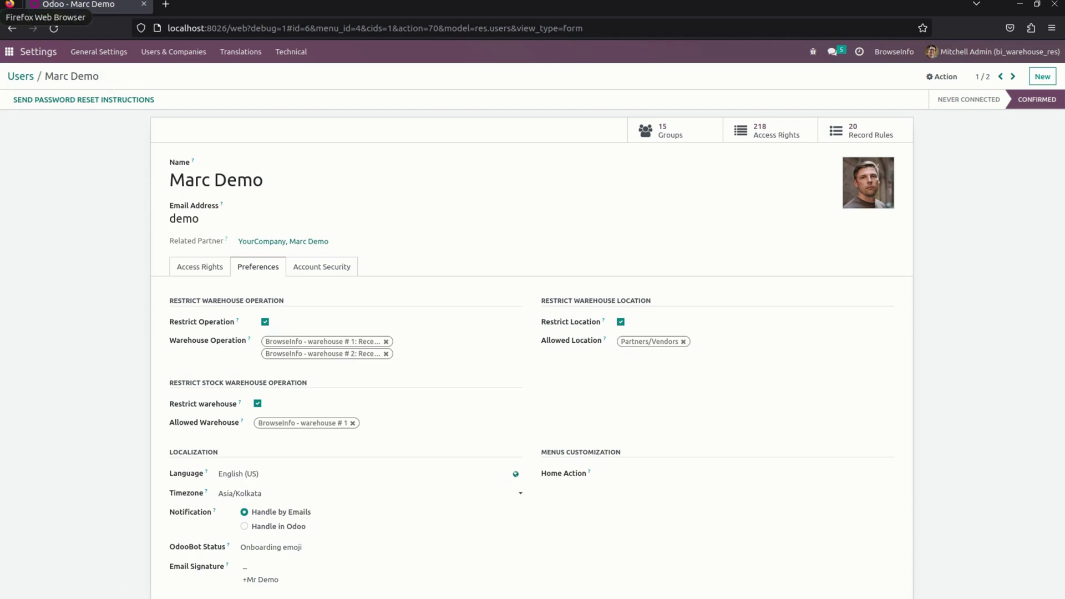
{"action": "left_click", "coordinate": [6, 18]}
Reload Transfers, start a new transfer and list its available Operation Type choices
{"action": "left_click", "coordinate": [76, 144]}
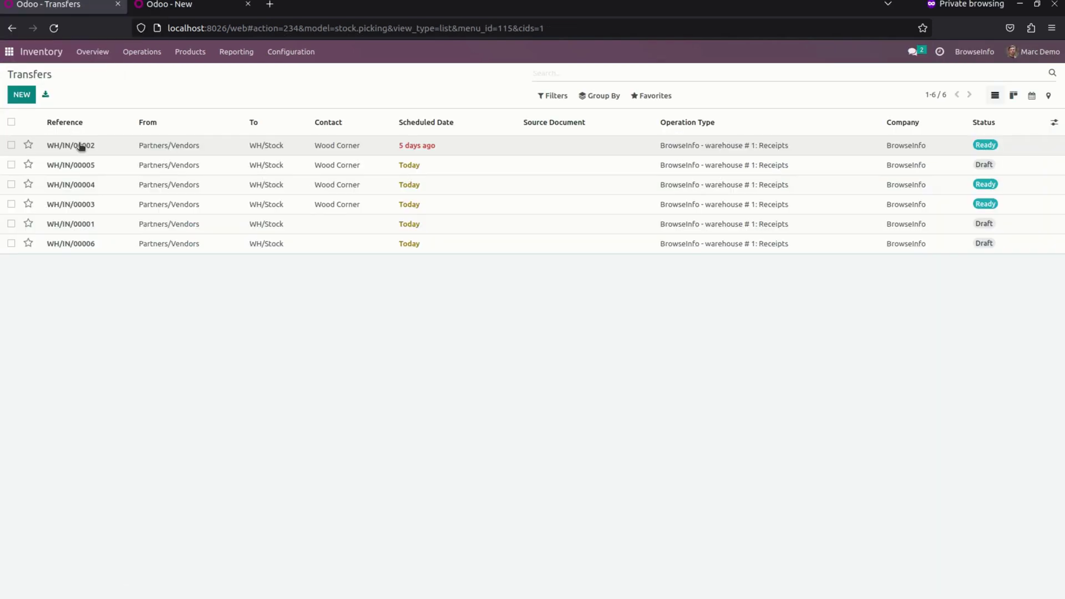
{"action": "left_click", "coordinate": [54, 28]}
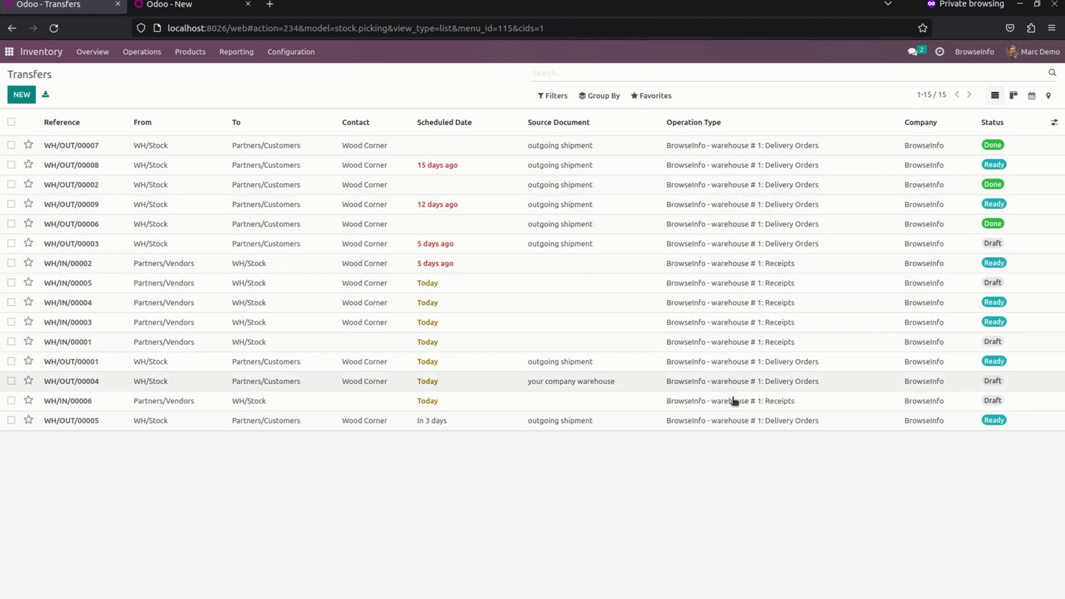
{"action": "left_click", "coordinate": [21, 95]}
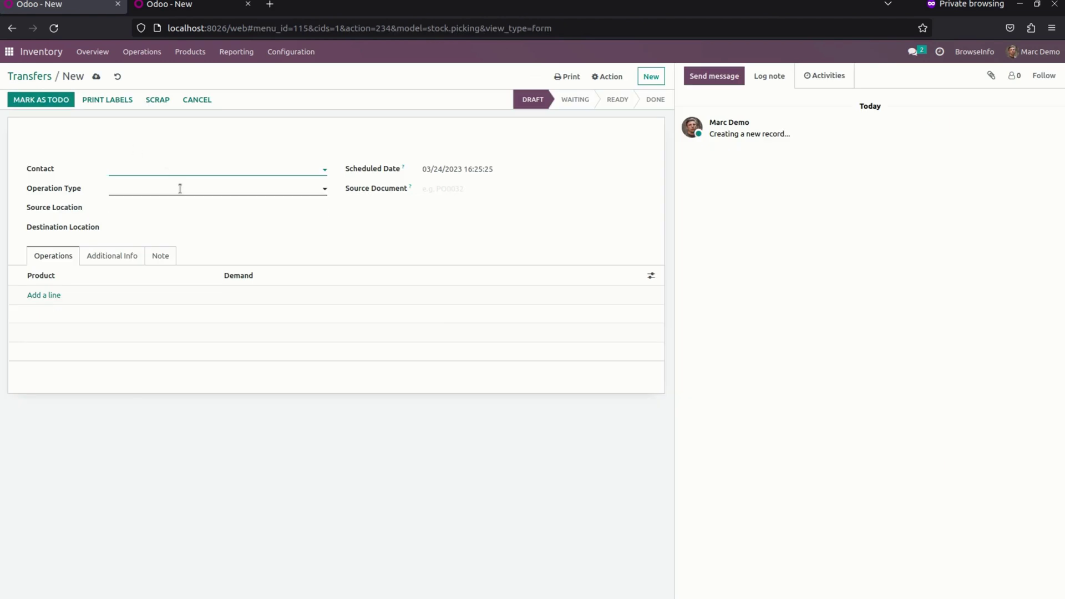
{"action": "left_click", "coordinate": [179, 188]}
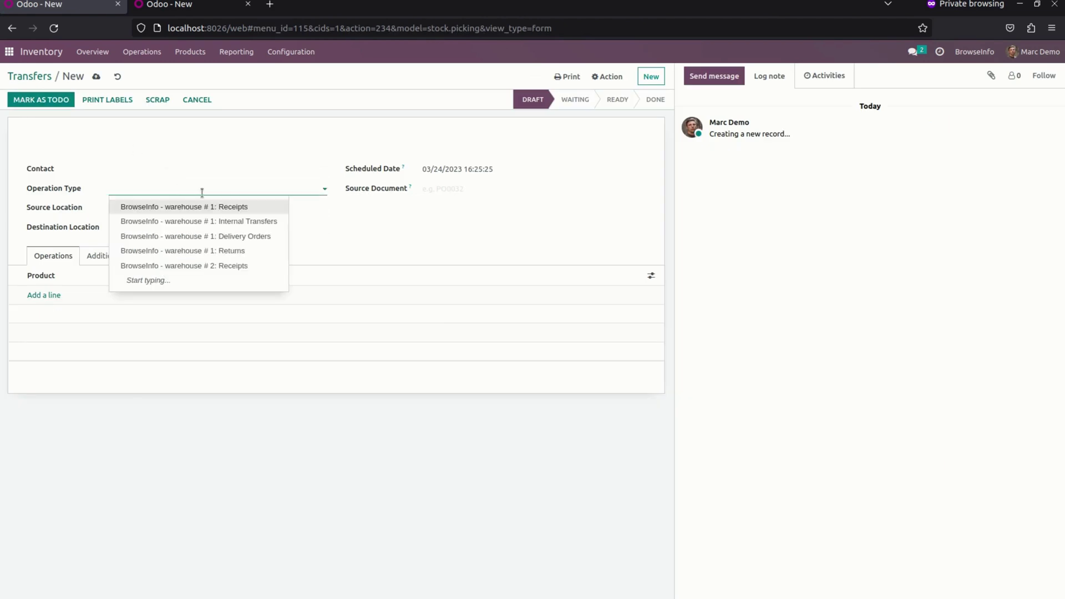